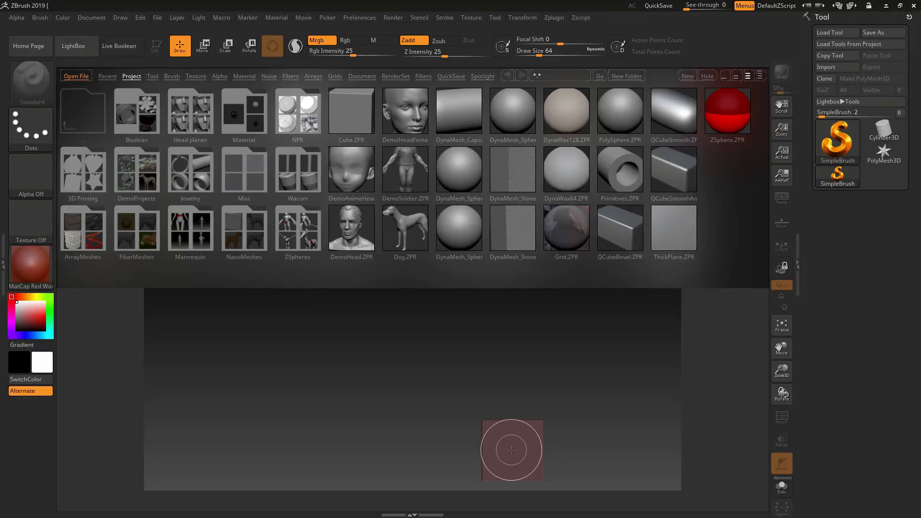
# - Resize the document canvas to fill the whole workspace and hide the LightBox browser
pyautogui.hotkey('ctrl', 'z')
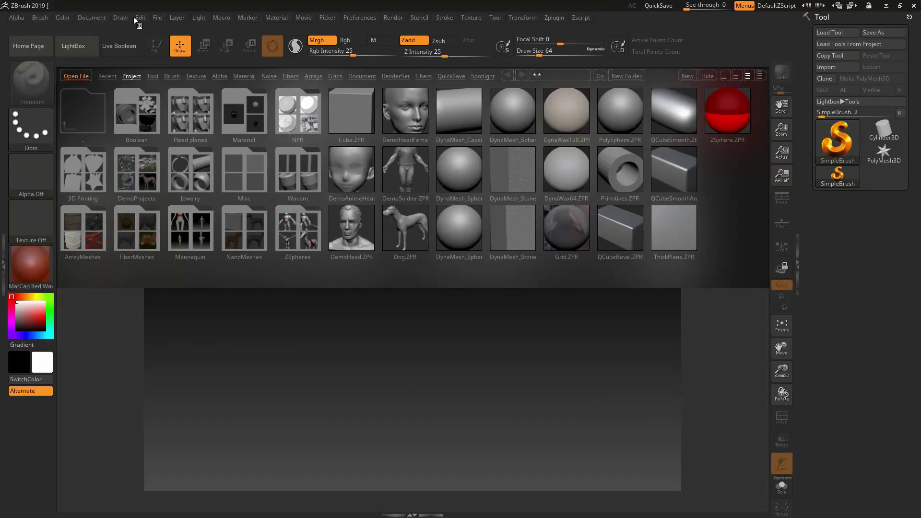
pyautogui.click(93, 19)
pyautogui.click(122, 137)
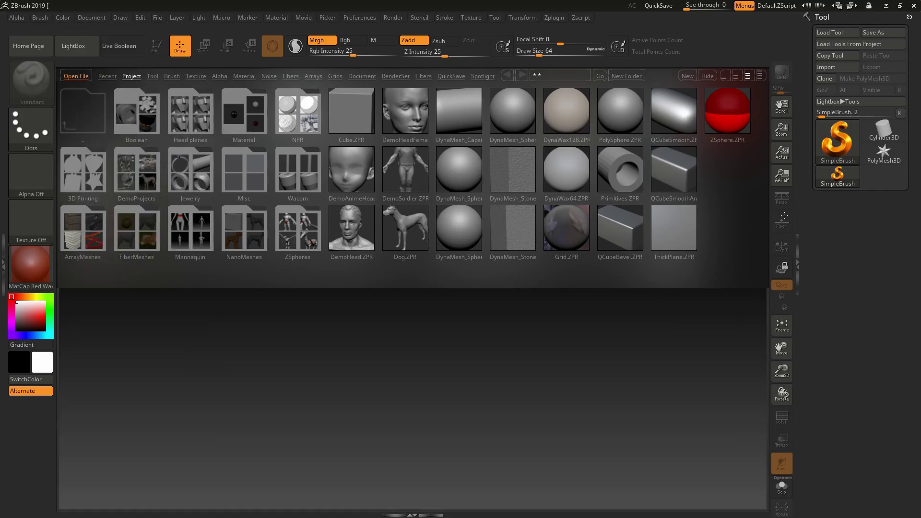
pyautogui.click(703, 77)
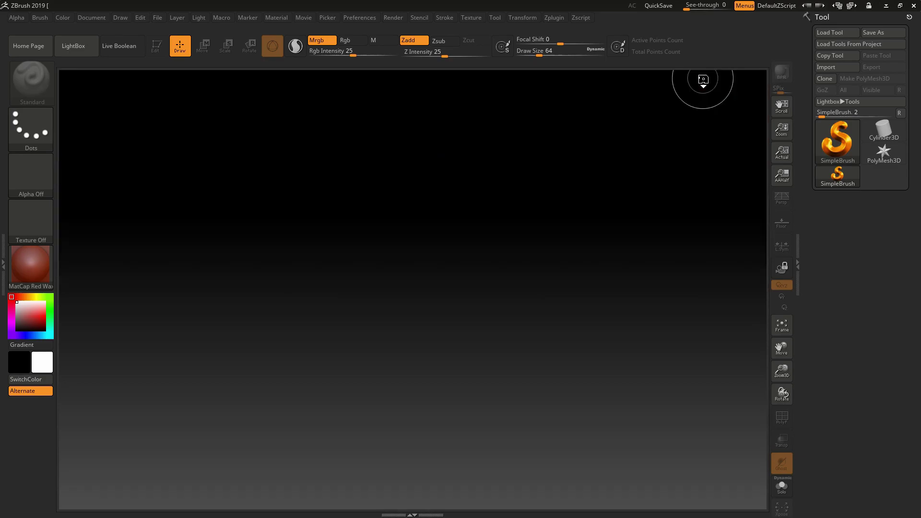
# - Draw a Cube3D primitive on the canvas, enter Edit mode and convert the cube to a PolyMesh3D
pyautogui.click(840, 139)
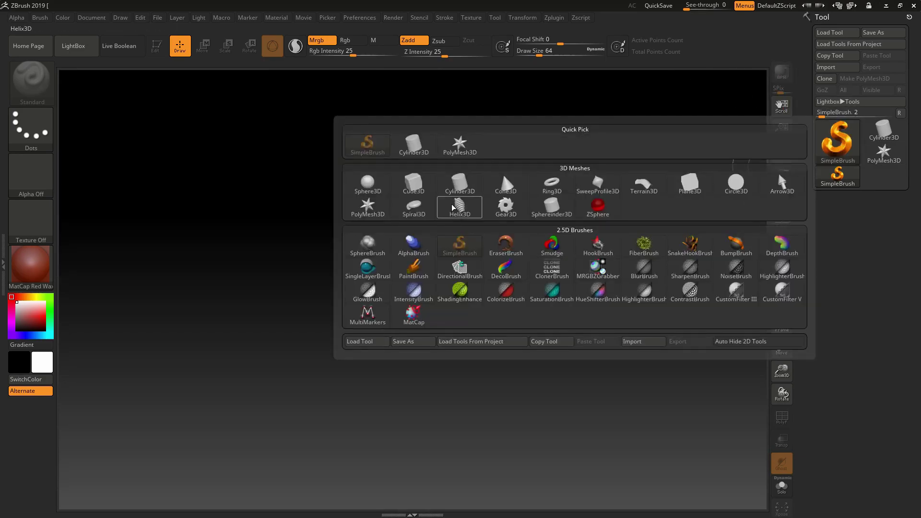
pyautogui.click(411, 193)
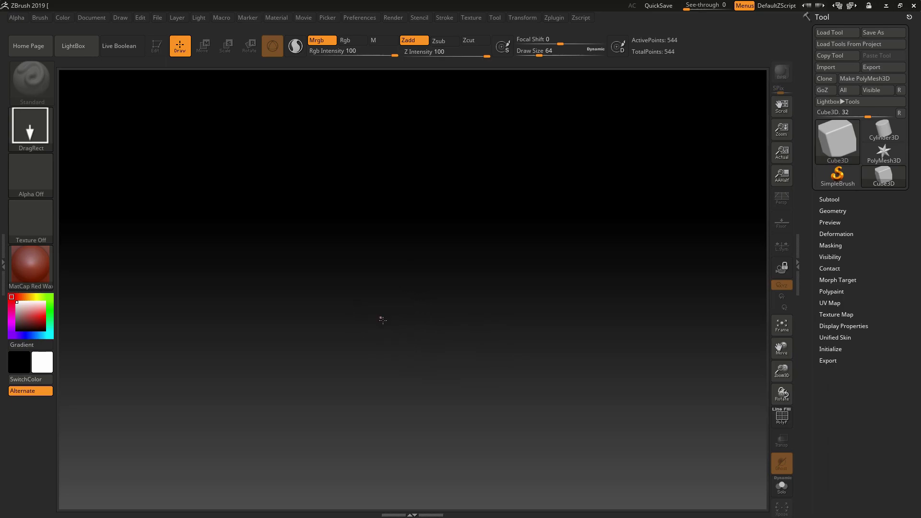
pyautogui.moveTo(381, 317)
pyautogui.mouseDown()
pyautogui.moveTo(562, 361)
pyautogui.moveTo(565, 323)
pyautogui.moveTo(582, 308)
pyautogui.moveTo(603, 319)
pyautogui.mouseUp()
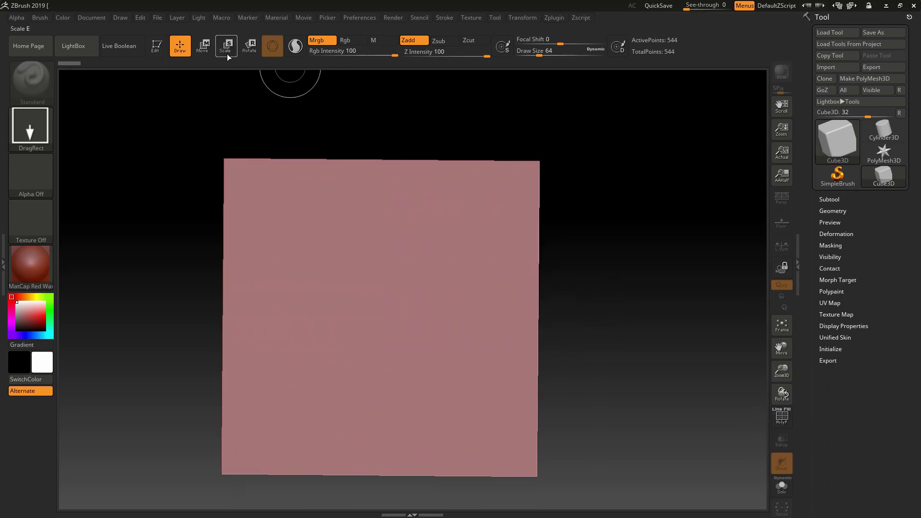
pyautogui.click(166, 47)
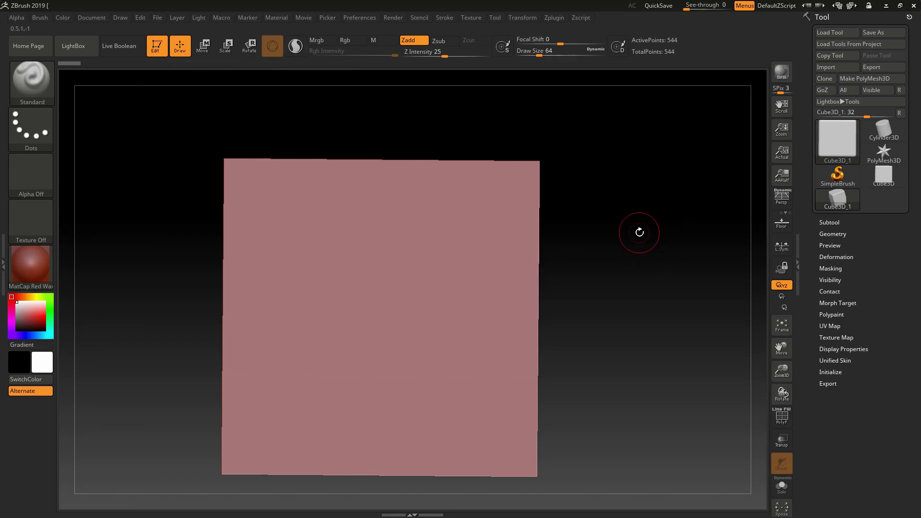
pyautogui.moveTo(640, 230)
pyautogui.mouseDown()
pyautogui.moveTo(653, 240)
pyautogui.moveTo(641, 237)
pyautogui.moveTo(696, 221)
pyautogui.mouseUp()
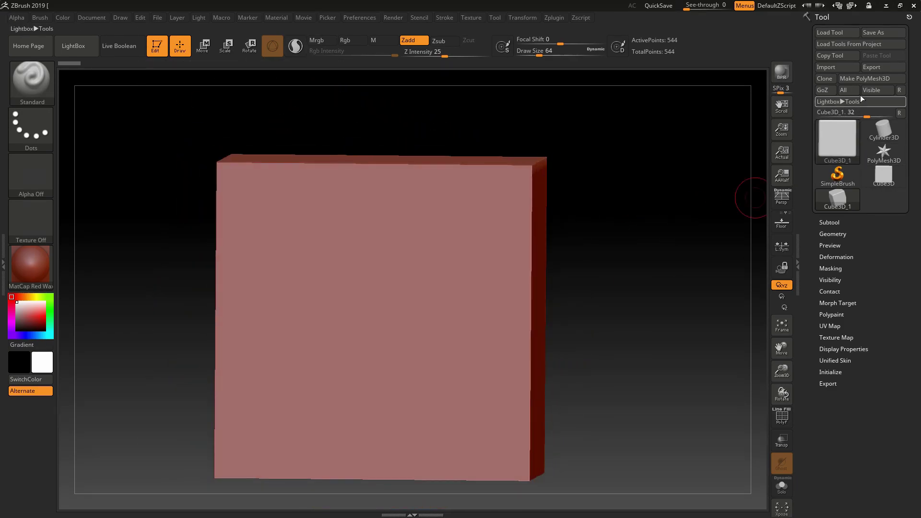
pyautogui.click(876, 77)
# - Try a brush stroke across the cube's front face and undo it
pyautogui.moveTo(637, 232); pyautogui.dragTo(597, 229)
pyautogui.moveTo(434, 229)
pyautogui.mouseDown()
pyautogui.moveTo(288, 288)
pyautogui.moveTo(533, 288)
pyautogui.mouseUp()
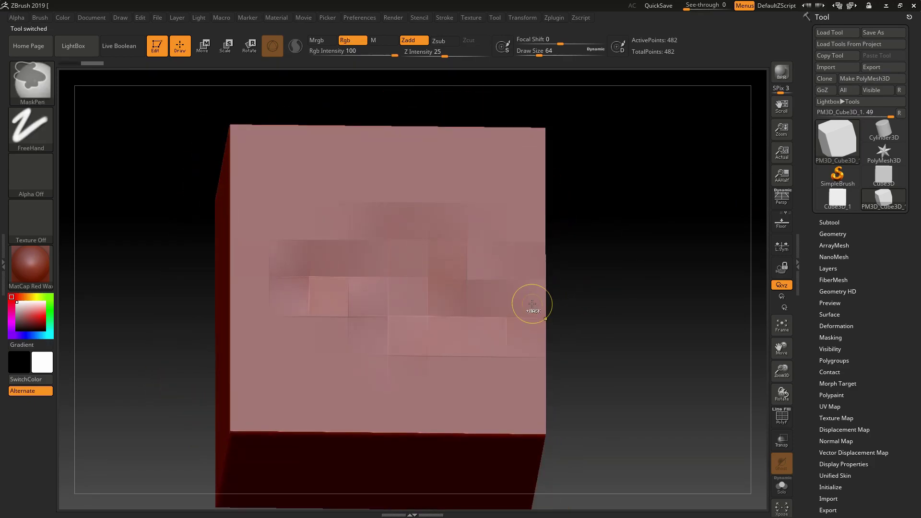
pyautogui.hotkey('ctrl', 'z')
pyautogui.moveTo(688, 239); pyautogui.dragTo(684, 262)
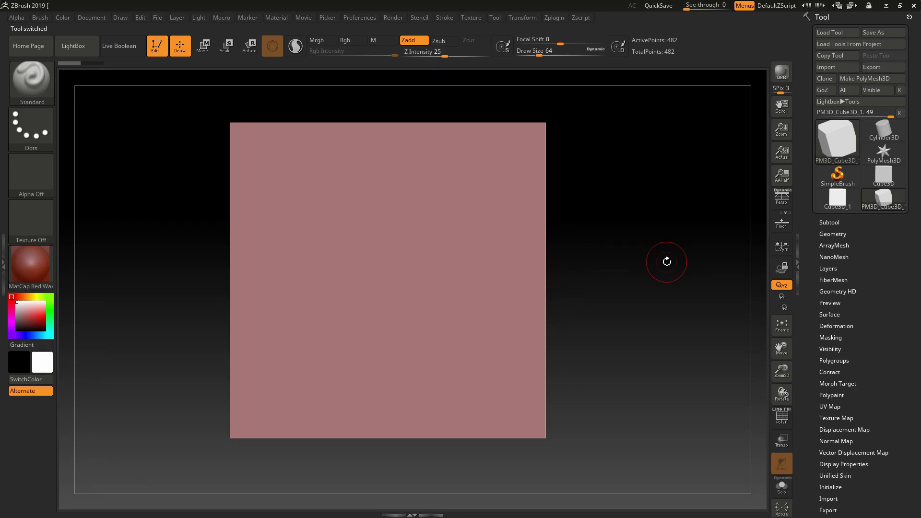
# - Turn on Live Boolean in the Render Booleans settings
pyautogui.click(395, 18)
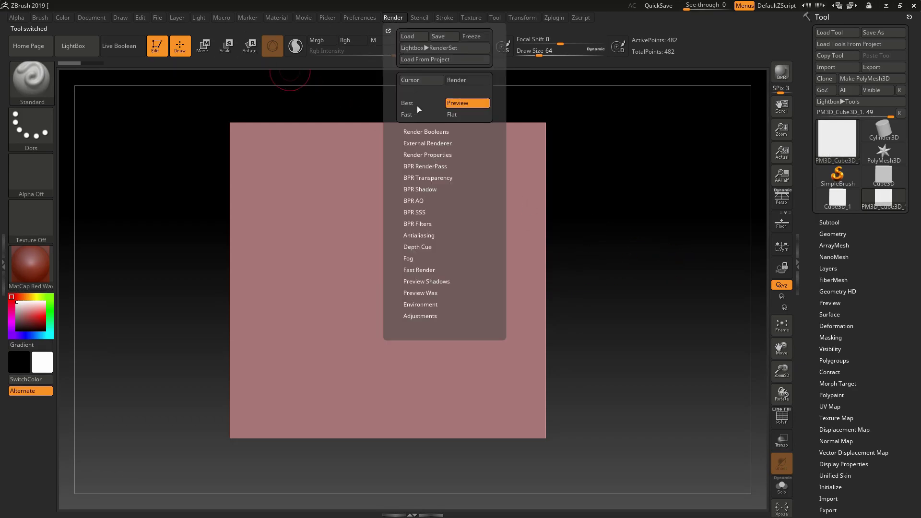
pyautogui.click(431, 132)
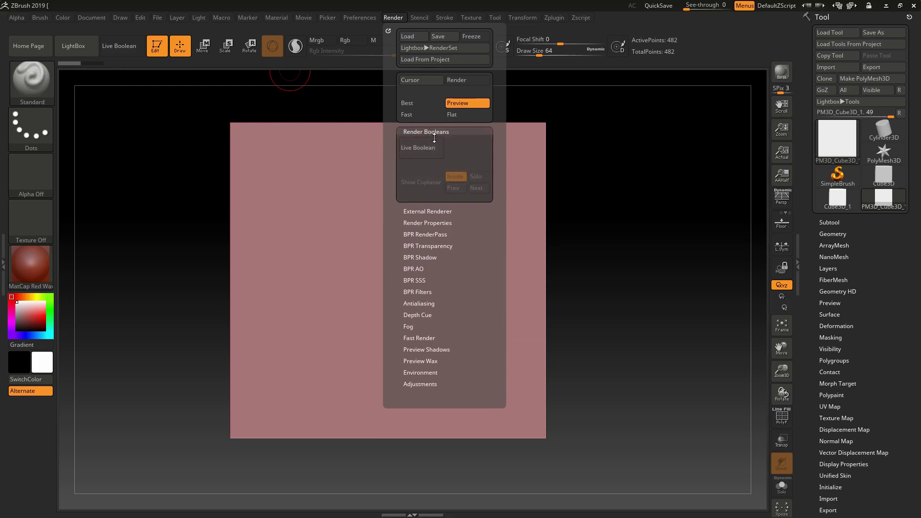
pyautogui.click(422, 148)
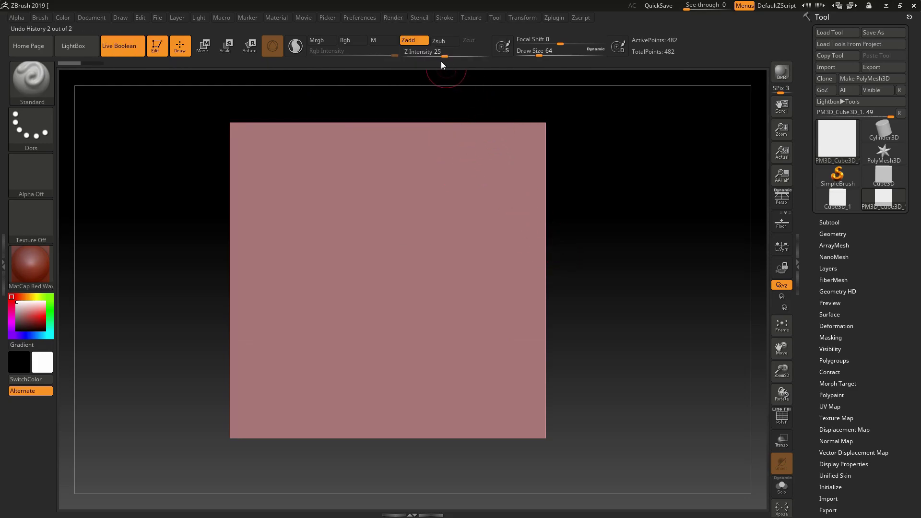
pyautogui.click(395, 18)
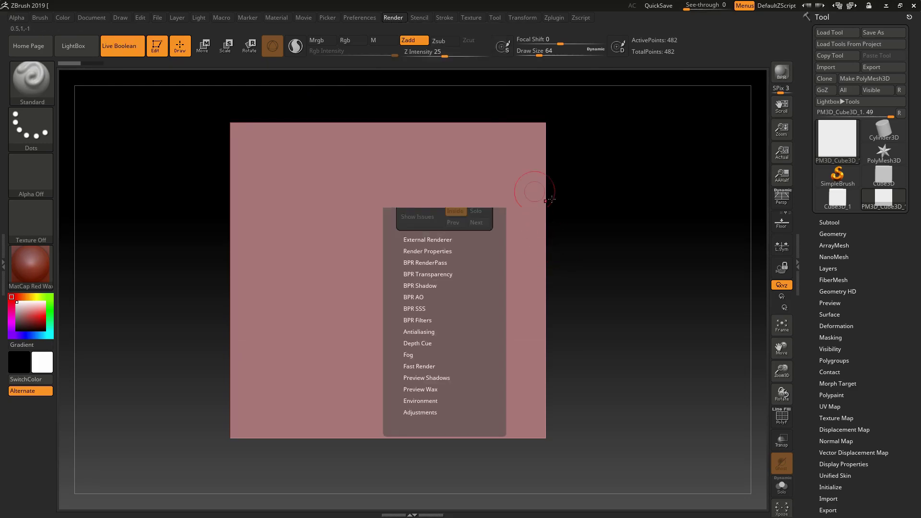
# - Append a Cylinder3D primitive as a second subtool beside the cube
pyautogui.moveTo(535, 189); pyautogui.dragTo(662, 217)
pyautogui.click(835, 223)
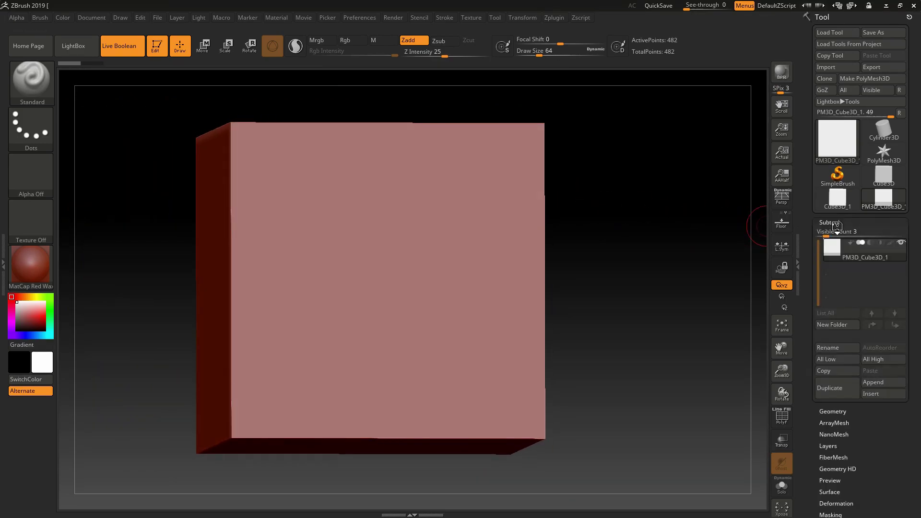
pyautogui.click(884, 385)
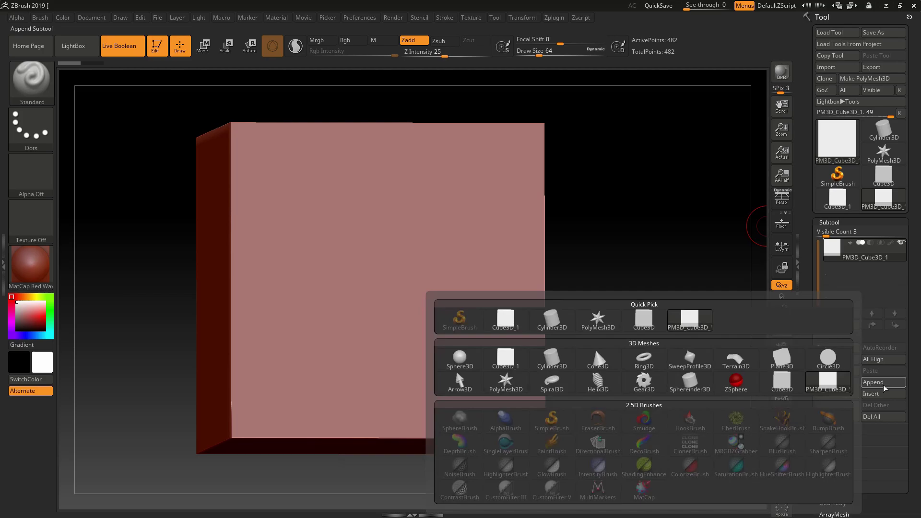
pyautogui.click(553, 366)
# - Select the cylinder subtool, enlarge it slightly and move it over the cube's upper-right corner in the front view
pyautogui.moveTo(648, 274); pyautogui.dragTo(630, 298)
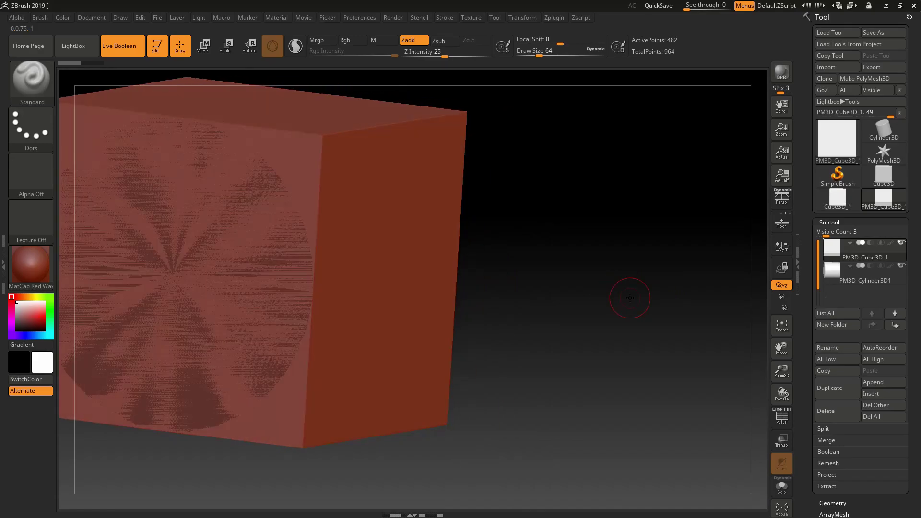
pyautogui.keyDown('ctrl'); pyautogui.moveTo(626, 297); pyautogui.dragTo(409, 353, button='right'); pyautogui.keyUp('ctrl')
pyautogui.keyDown('shift'); pyautogui.moveTo(417, 315); pyautogui.dragTo(455, 297); pyautogui.keyUp('shift')
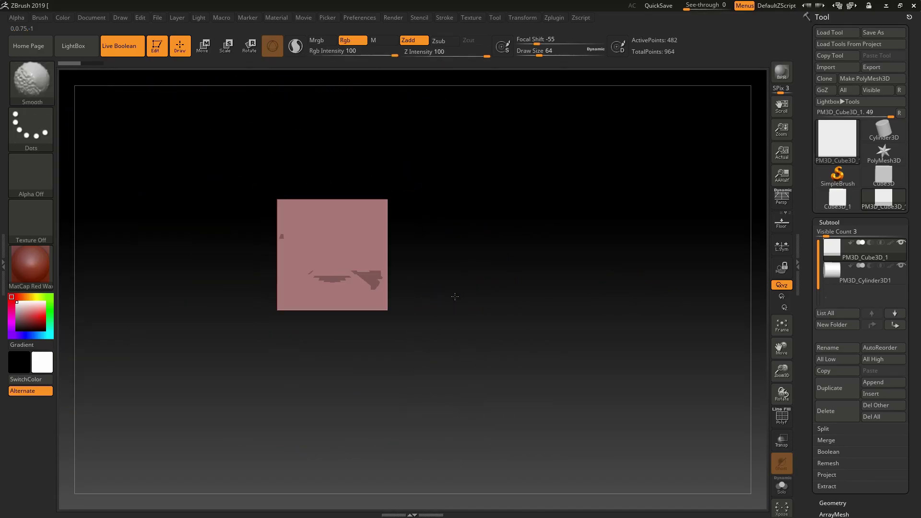
pyautogui.press('ctrl')
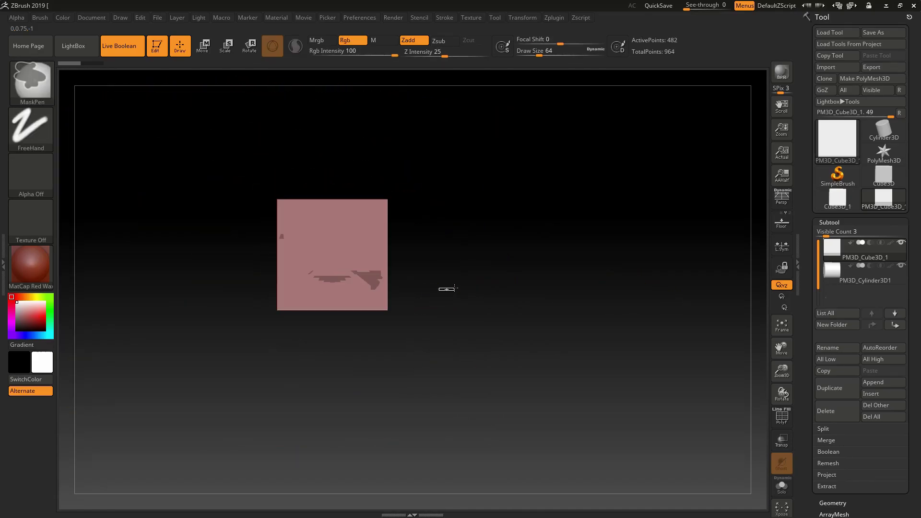
pyautogui.keyDown('ctrl'); pyautogui.moveTo(432, 278); pyautogui.dragTo(547, 255, button='right'); pyautogui.keyUp('ctrl')
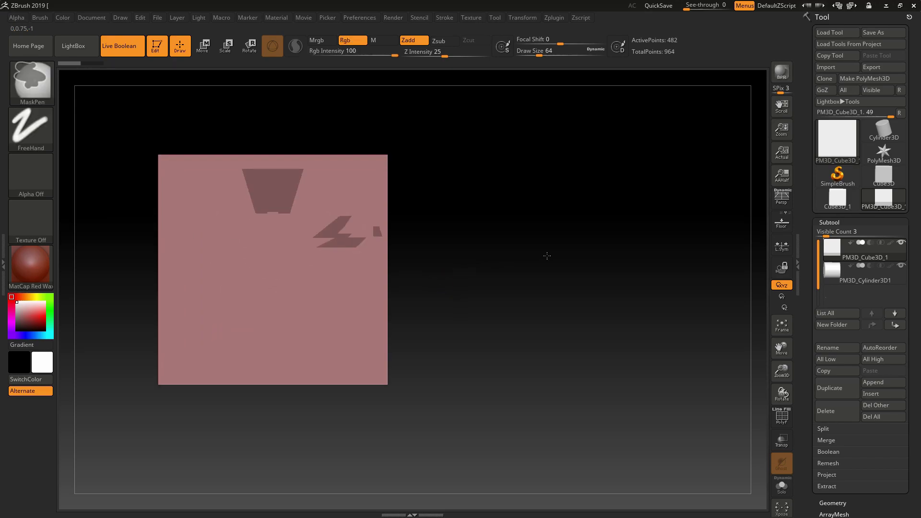
pyautogui.keyDown('alt'); pyautogui.moveTo(442, 263); pyautogui.dragTo(545, 282, button='right'); pyautogui.keyUp('alt')
pyautogui.press('w')
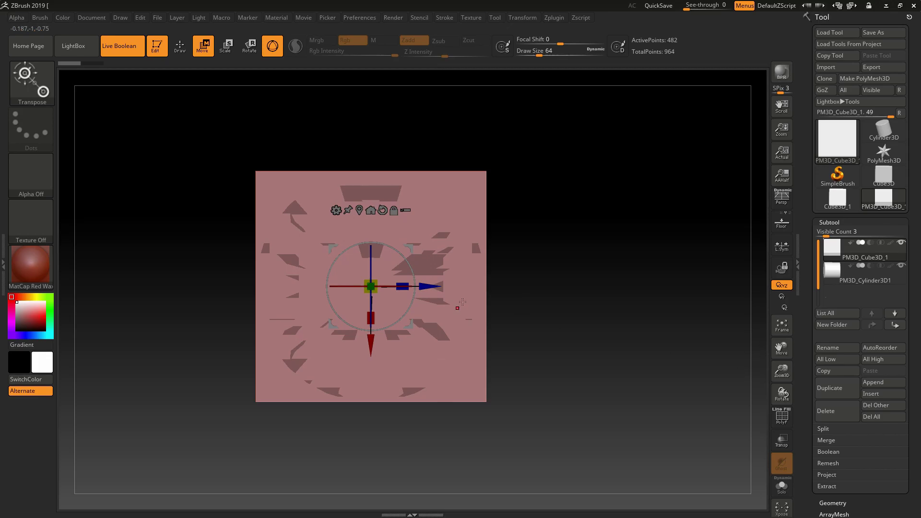
pyautogui.moveTo(423, 287)
pyautogui.mouseDown()
pyautogui.moveTo(473, 287)
pyautogui.moveTo(414, 285)
pyautogui.mouseUp()
pyautogui.hotkey('ctrl', 'z')
pyautogui.click(831, 274)
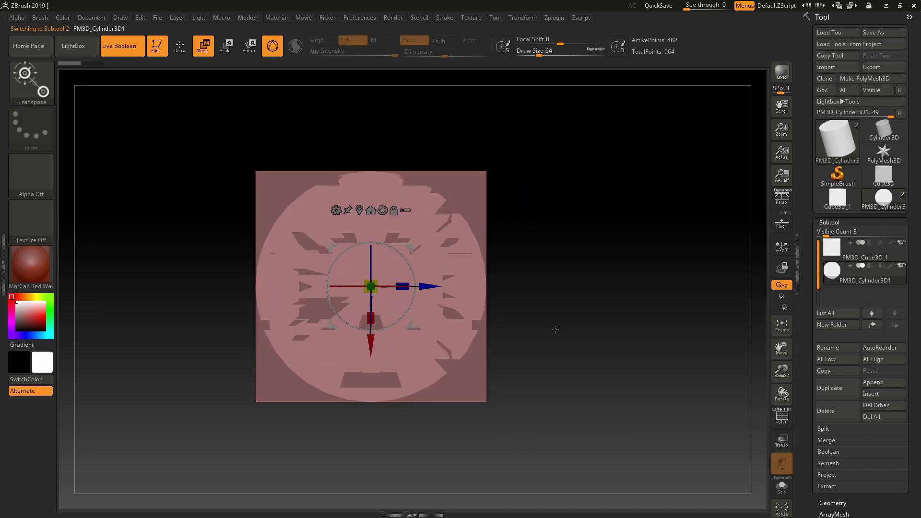
pyautogui.moveTo(430, 284); pyautogui.dragTo(518, 269)
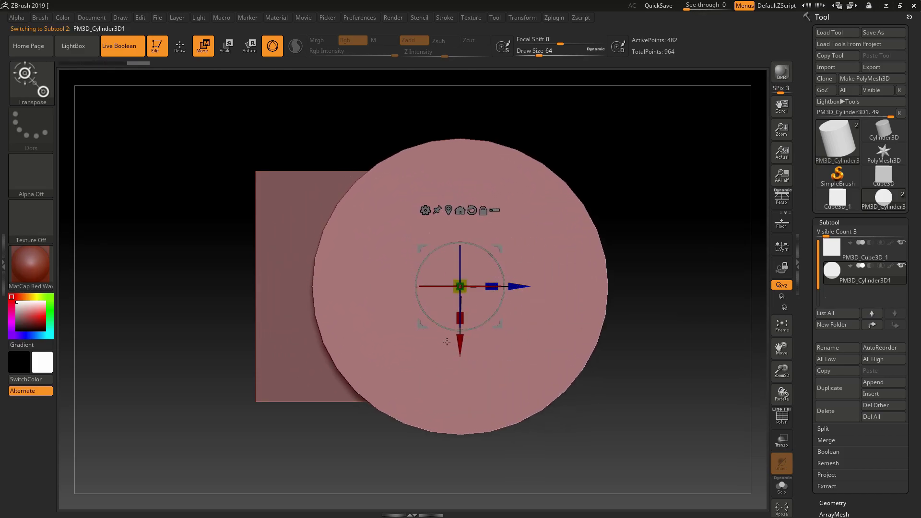
pyautogui.moveTo(463, 349); pyautogui.dragTo(462, 299)
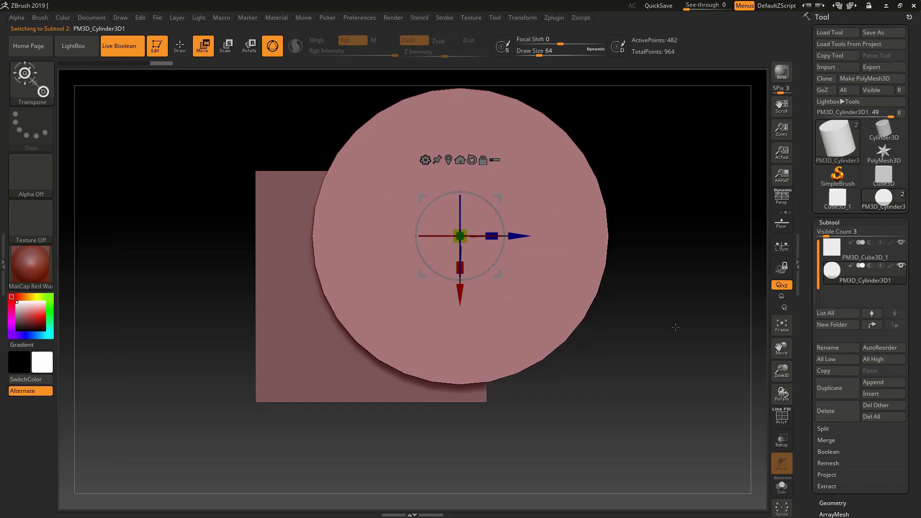
# - Nudge the cylinder slightly left and down, keeping its lower edge just above the cube's bottom edge
pyautogui.moveTo(673, 329); pyautogui.dragTo(681, 351)
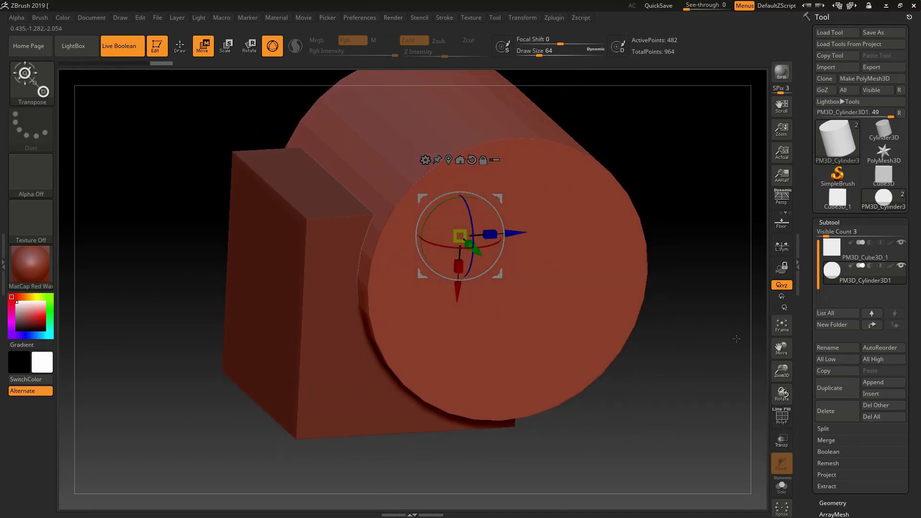
pyautogui.keyDown('shift'); pyautogui.moveTo(737, 338); pyautogui.dragTo(710, 338); pyautogui.keyUp('shift')
pyautogui.moveTo(524, 234); pyautogui.dragTo(506, 234)
pyautogui.moveTo(441, 306); pyautogui.dragTo(441, 313)
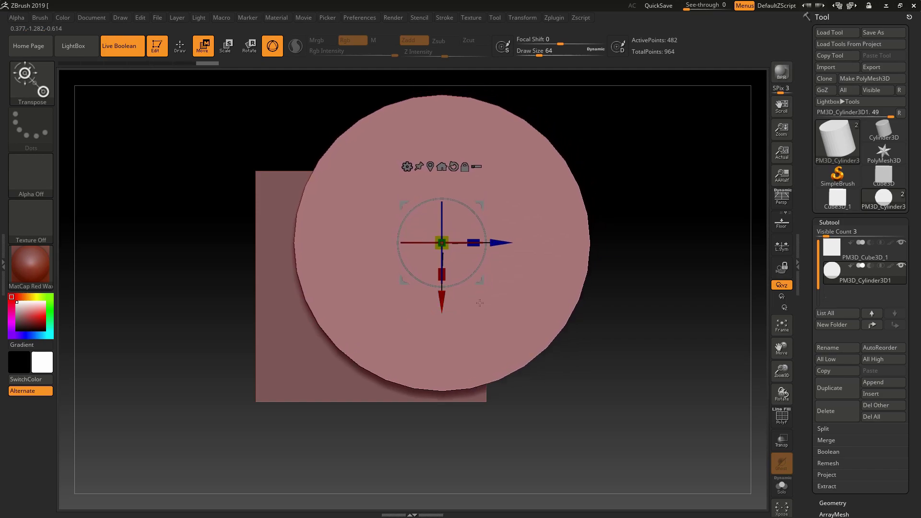
# - Set the cylinder subtool's Boolean operation to intersection and inspect the shape from an angle
pyautogui.moveTo(676, 312); pyautogui.dragTo(626, 335)
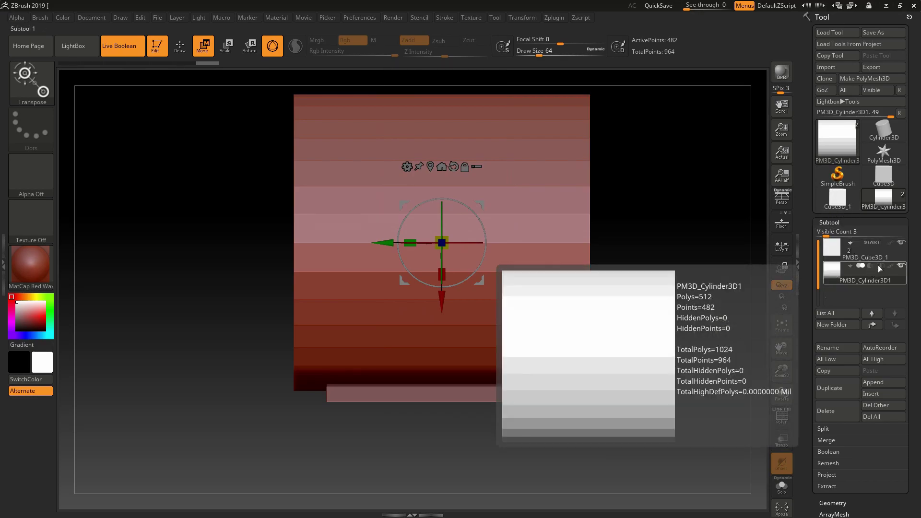
pyautogui.click(880, 266)
pyautogui.moveTo(623, 265); pyautogui.dragTo(672, 282)
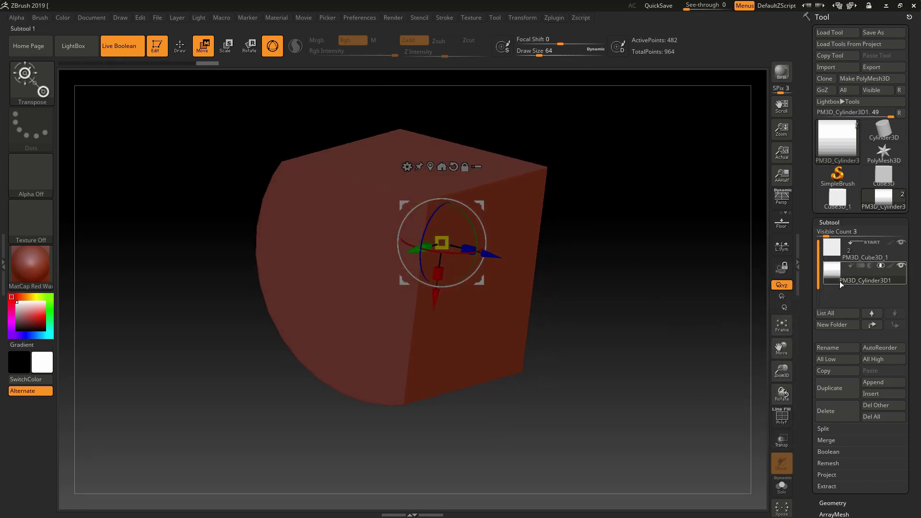
# - Compare the subtraction and addition Boolean operations on the cylinder subtool from the front and at an angle
pyautogui.click(870, 267)
pyautogui.moveTo(621, 259); pyautogui.dragTo(641, 249)
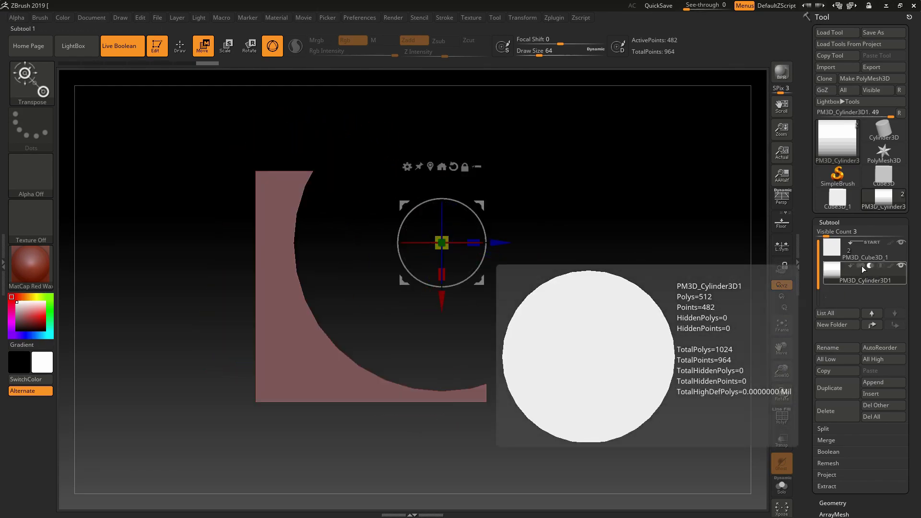
pyautogui.click(862, 266)
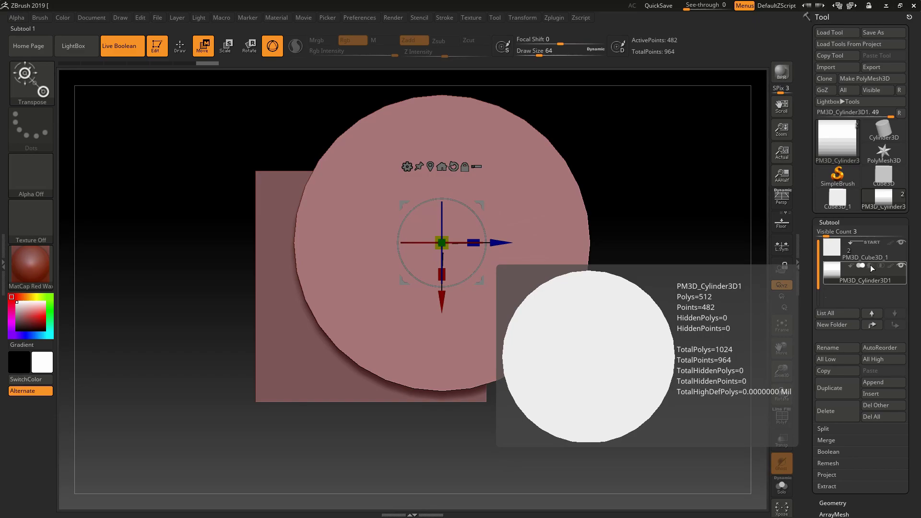
pyautogui.click(870, 266)
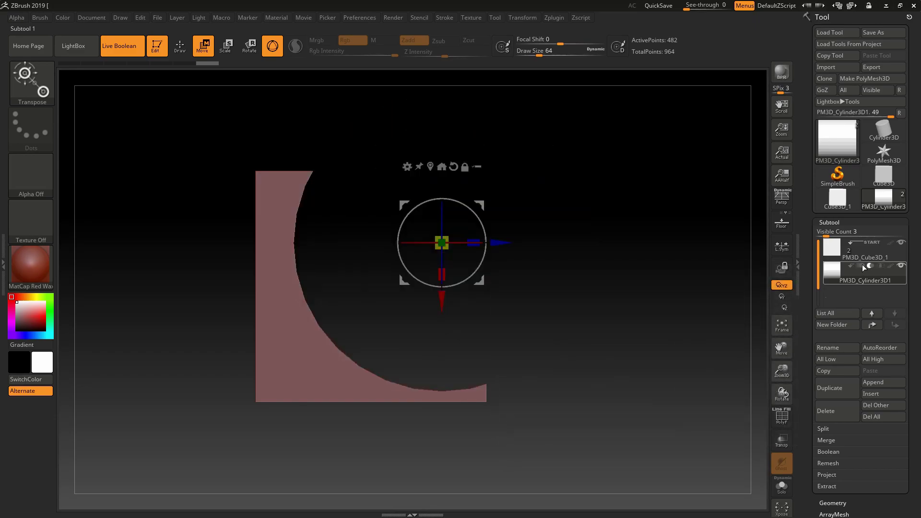
pyautogui.click(862, 265)
pyautogui.moveTo(588, 245); pyautogui.dragTo(617, 256, button='right')
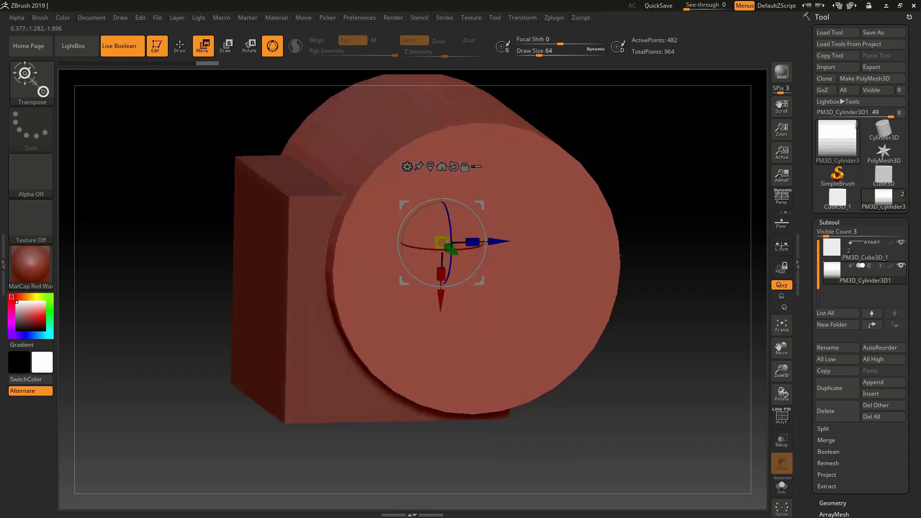
pyautogui.moveTo(618, 256); pyautogui.dragTo(650, 284)
# - Set the cylinder subtool's Boolean operation to subtraction and inspect the cut cube from several sides
pyautogui.click(871, 265)
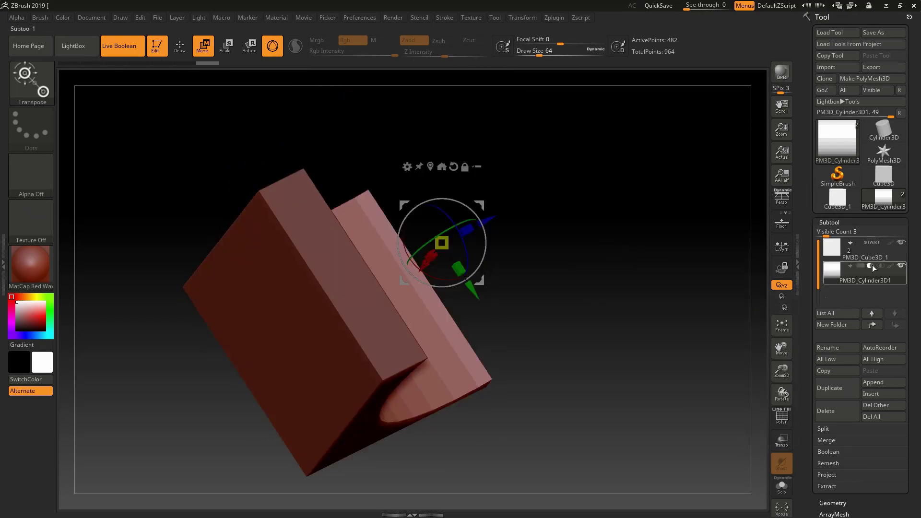
pyautogui.moveTo(701, 307); pyautogui.dragTo(688, 285)
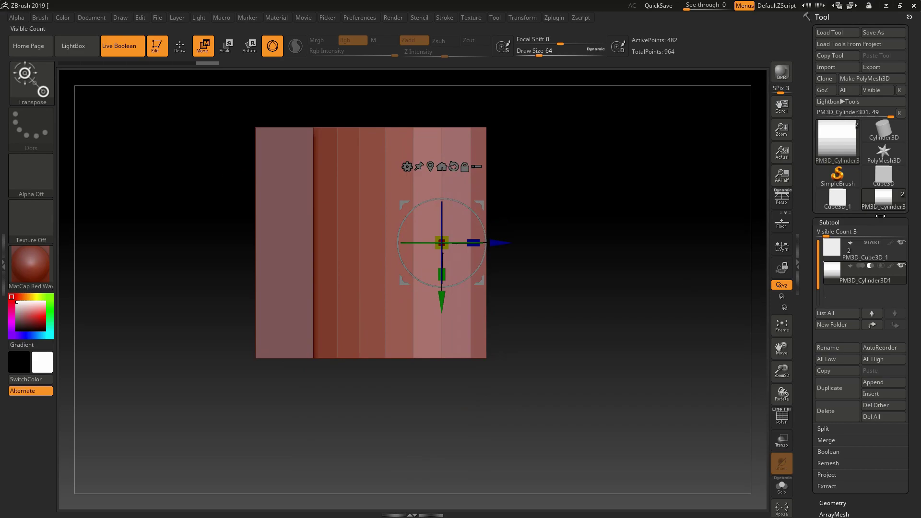
pyautogui.moveTo(719, 344); pyautogui.dragTo(919, 277)
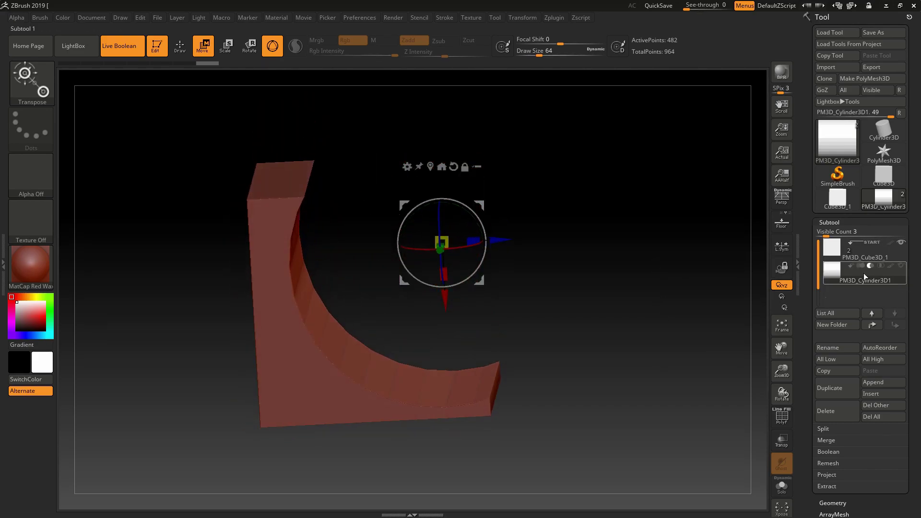
# - Compare the intersection and subtraction Boolean operations on the cylinder subtool, inspecting the shape from several sides
pyautogui.click(881, 267)
pyautogui.moveTo(676, 302); pyautogui.dragTo(703, 308)
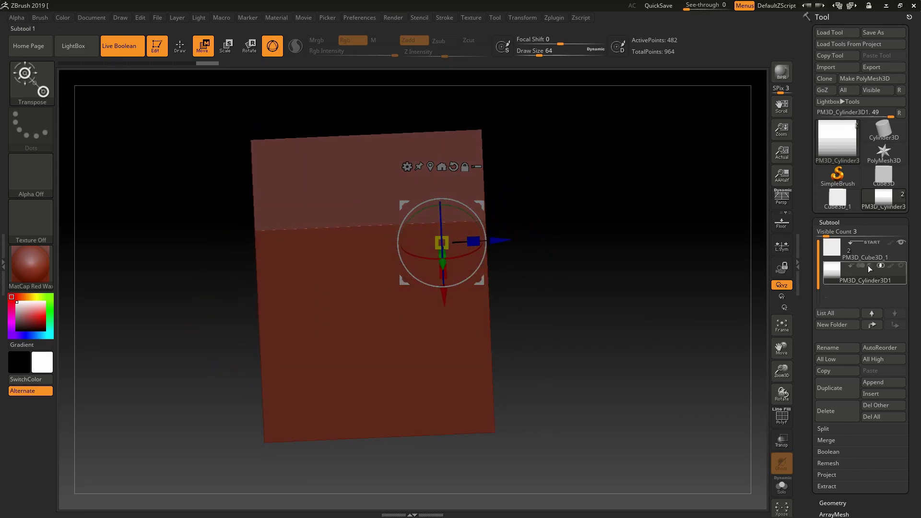
pyautogui.moveTo(873, 267)
pyautogui.moveTo(706, 292); pyautogui.dragTo(661, 306)
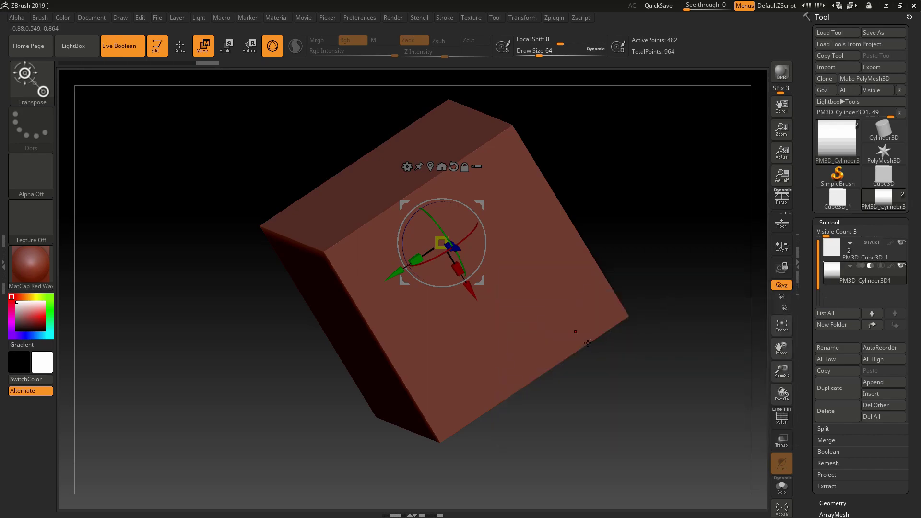
pyautogui.moveTo(640, 345); pyautogui.dragTo(669, 331)
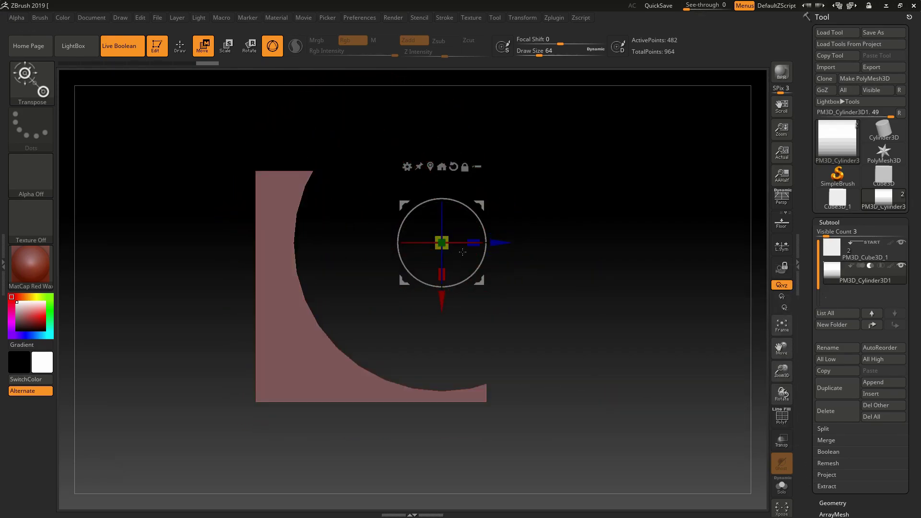
# - Display the polyframe to examine the hidden subtractive cylinder against the cube, and turn the polyframe back off
pyautogui.click(782, 417)
pyautogui.moveTo(669, 370); pyautogui.dragTo(657, 339)
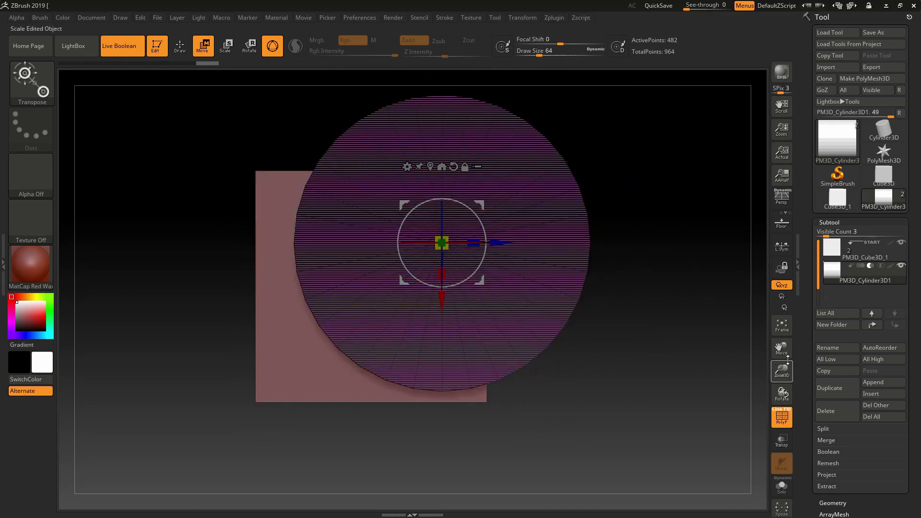
pyautogui.click(782, 416)
pyautogui.moveTo(598, 322)
pyautogui.mouseDown()
pyautogui.moveTo(586, 341)
pyautogui.moveTo(611, 316)
pyautogui.mouseUp()
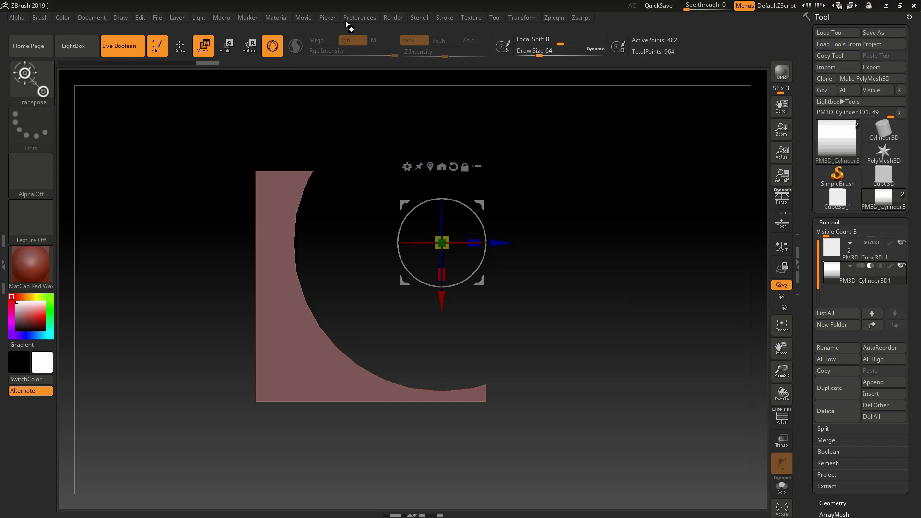
# - Turn off Live Boolean to view both whole subtools, and toggle the cylinder's Start flag on and back off
pyautogui.click(390, 18)
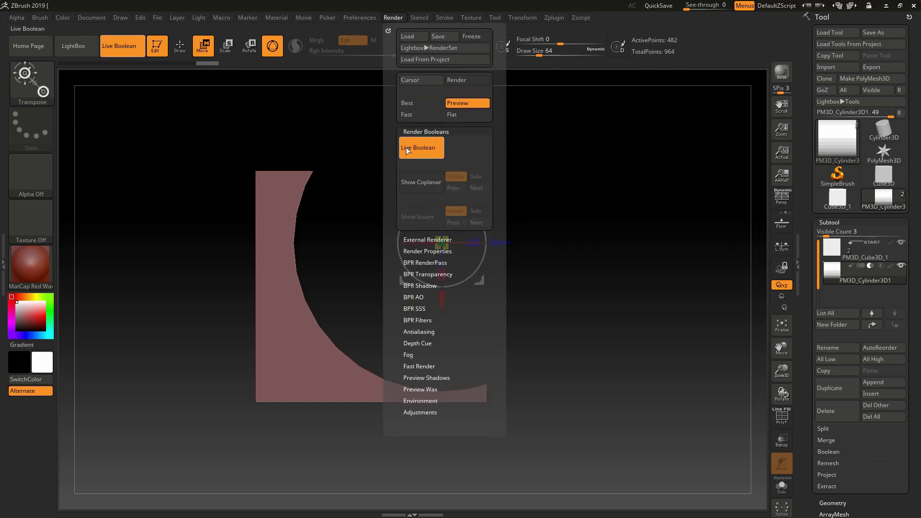
pyautogui.click(422, 149)
pyautogui.moveTo(706, 274); pyautogui.dragTo(679, 283)
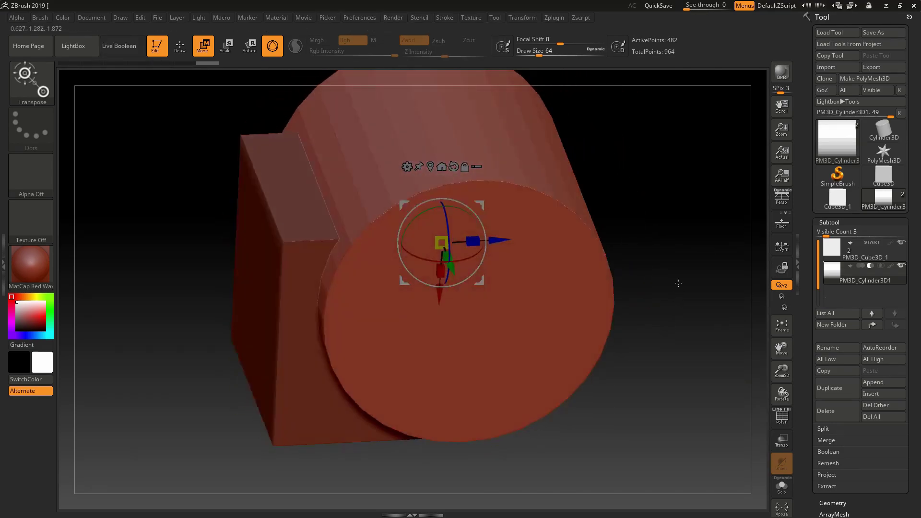
pyautogui.click(854, 266)
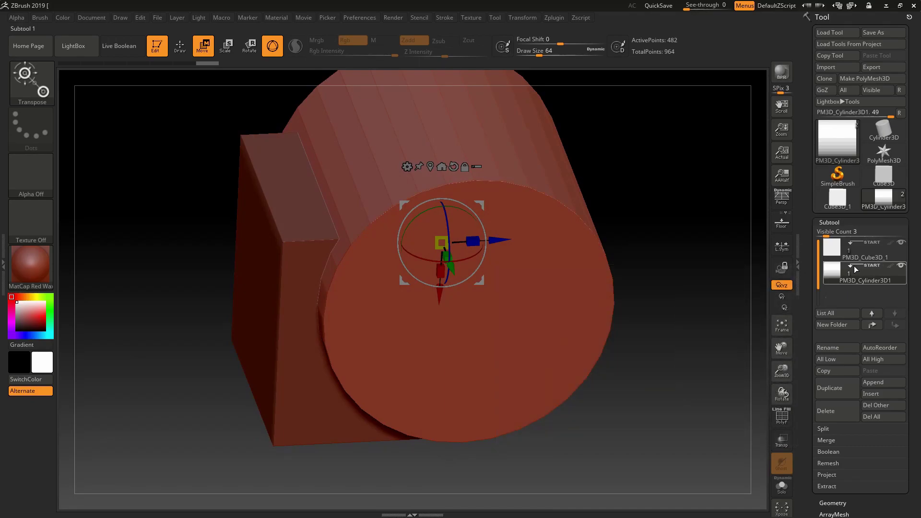
pyautogui.click(854, 265)
pyautogui.moveTo(851, 264)
# - Turn Live Boolean back on and inspect the cube cut by the cylinder from the front and at an angle
pyautogui.click(388, 17)
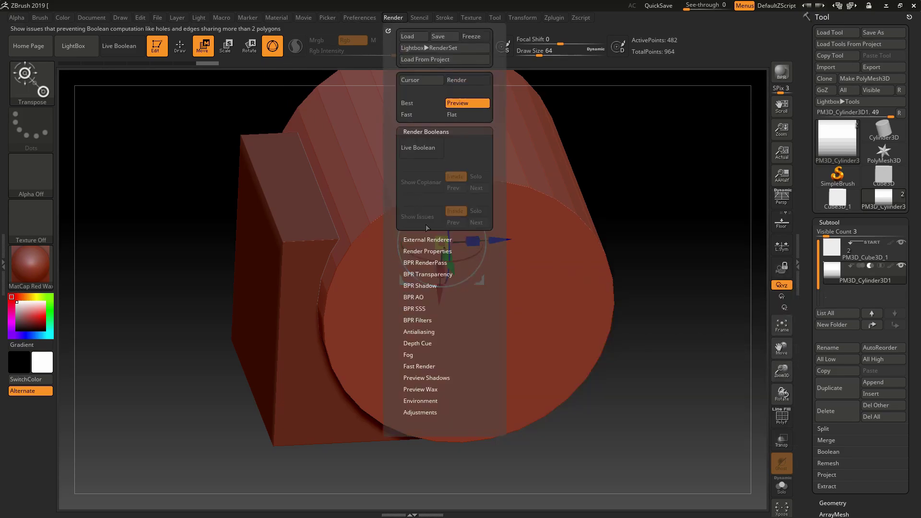
pyautogui.click(421, 149)
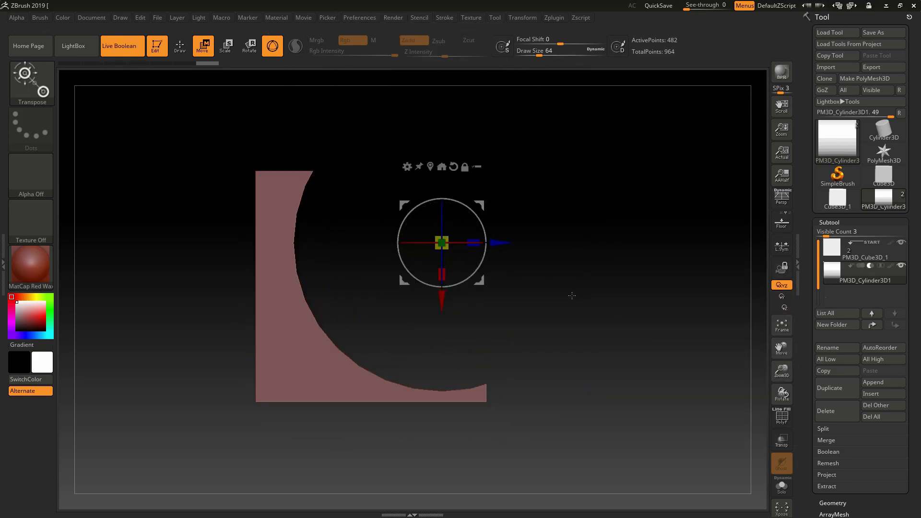
pyautogui.moveTo(585, 290); pyautogui.dragTo(549, 311)
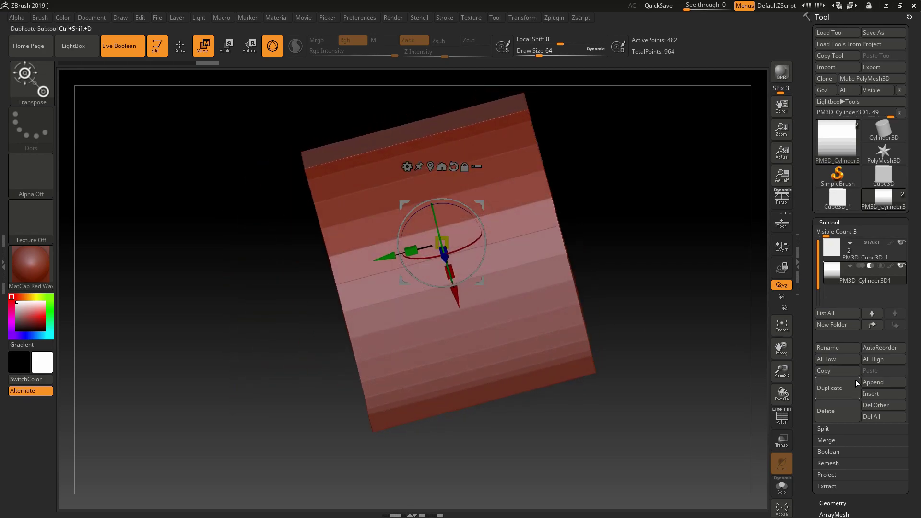
# - Append a Cylinder3D as a third subtool and inspect it together with the cut cube
pyautogui.click(873, 384)
pyautogui.click(894, 382)
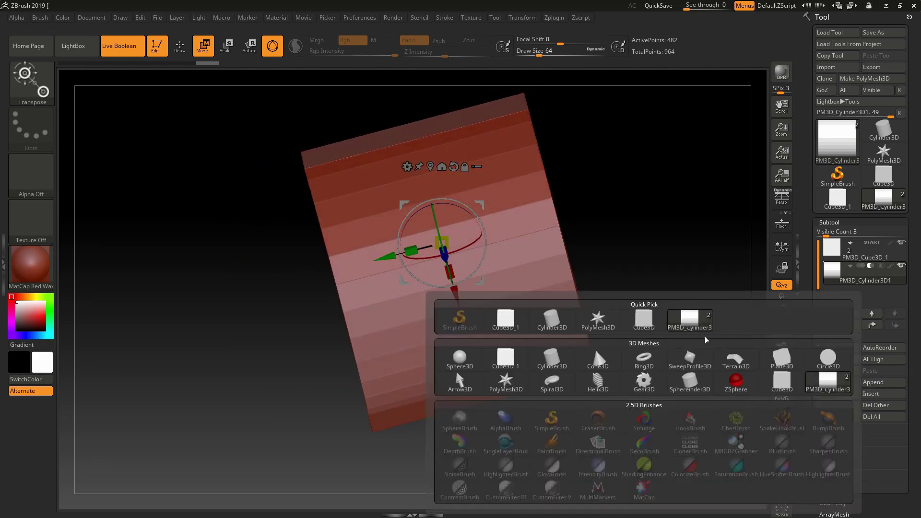
pyautogui.click(547, 359)
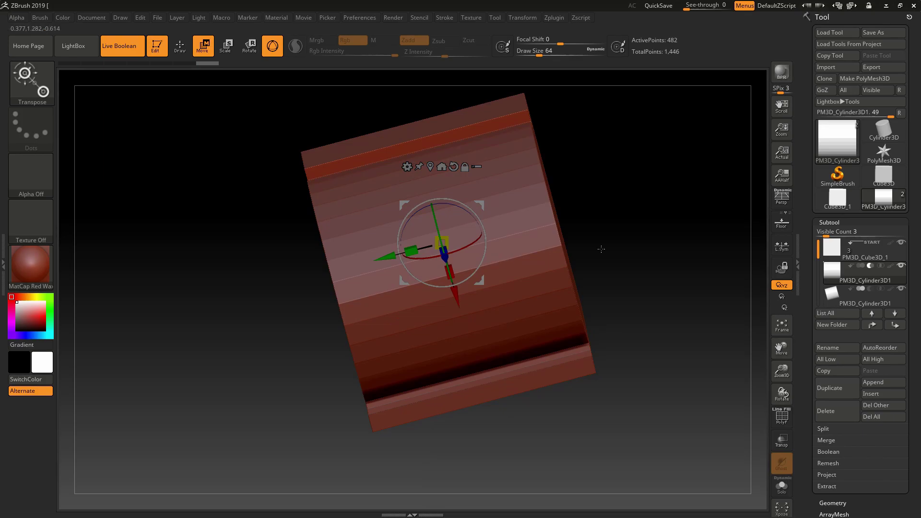
pyautogui.moveTo(600, 247); pyautogui.dragTo(657, 234)
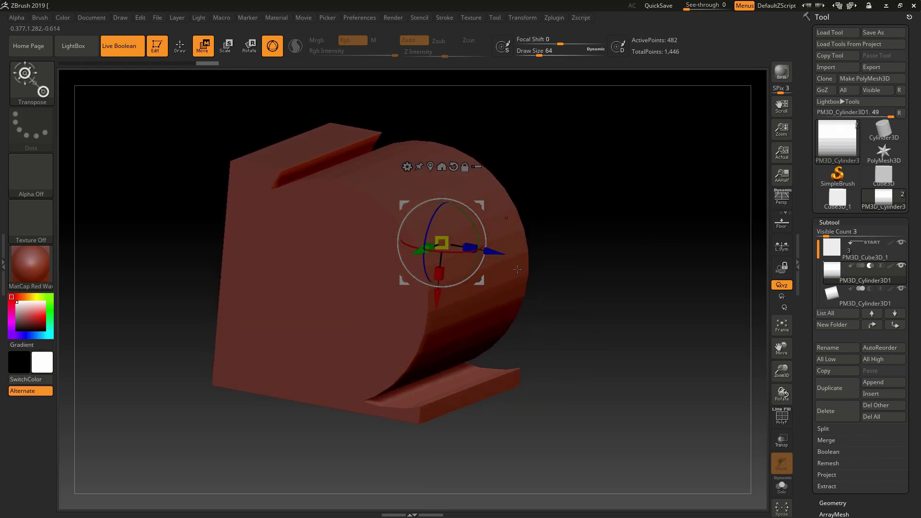
pyautogui.moveTo(437, 295); pyautogui.dragTo(439, 267)
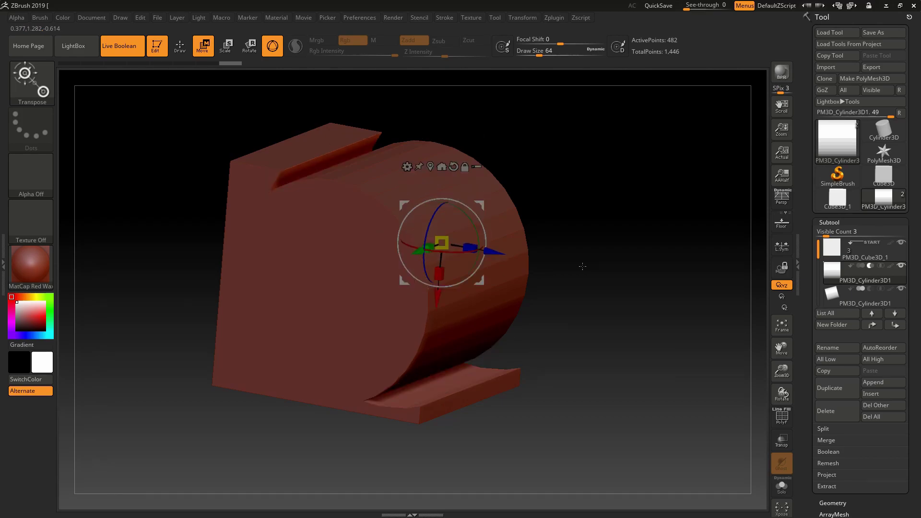
# - Select the appended cylinder, scale it down, rotate it to pass through the curved wall, and place it near the wall's upper left corner
pyautogui.click(861, 294)
pyautogui.moveTo(379, 330); pyautogui.dragTo(372, 295)
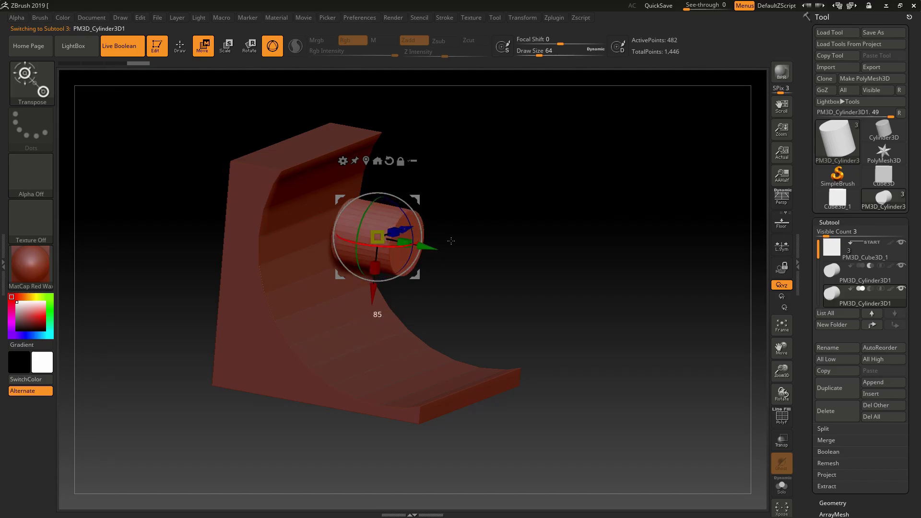
pyautogui.keyDown('shift'); pyautogui.moveTo(451, 241); pyautogui.dragTo(478, 246); pyautogui.keyUp('shift')
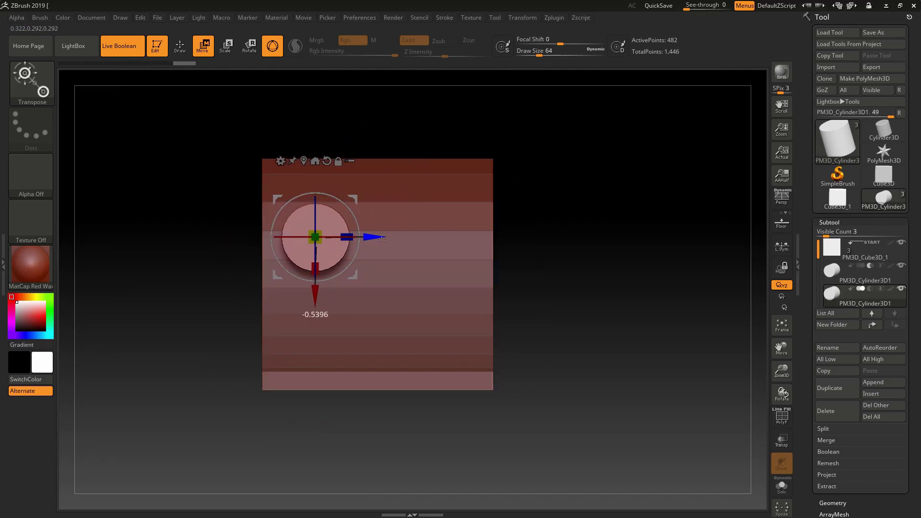
pyautogui.moveTo(593, 246); pyautogui.dragTo(541, 267)
pyautogui.moveTo(253, 249); pyautogui.dragTo(328, 233)
pyautogui.moveTo(408, 475); pyautogui.dragTo(473, 485)
# - Duplicate the small cylinder beside itself across the curved wall and set its subtool's Boolean operation to subtraction
pyautogui.keyDown('ctrl'); pyautogui.moveTo(446, 221); pyautogui.dragTo(573, 221); pyautogui.keyUp('ctrl')
pyautogui.moveTo(629, 242); pyautogui.dragTo(667, 283)
pyautogui.click(870, 290)
pyautogui.moveTo(677, 370); pyautogui.dragTo(731, 385)
# - Display the polyframe and examine the two small subtractive cylinders in the curved wall from an angle
pyautogui.click(788, 414)
pyautogui.moveTo(672, 327); pyautogui.dragTo(636, 297)
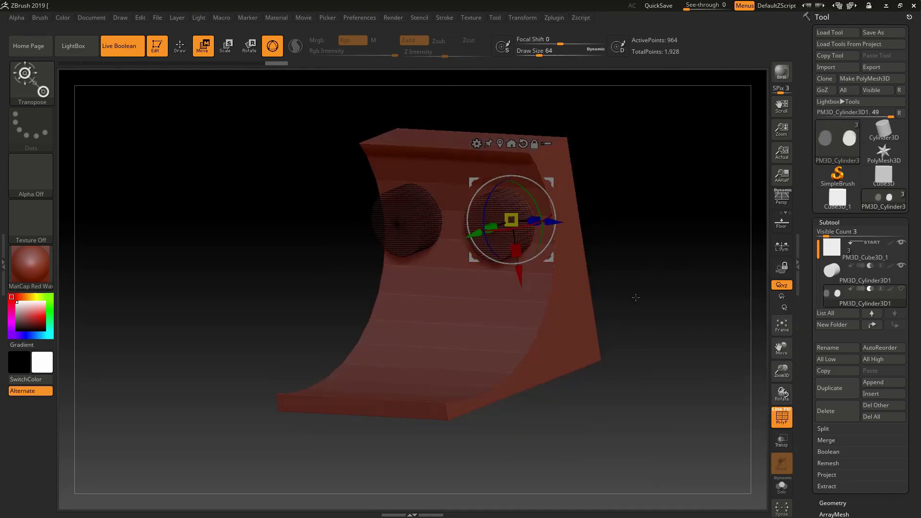
pyautogui.moveTo(601, 236); pyautogui.dragTo(390, 211)
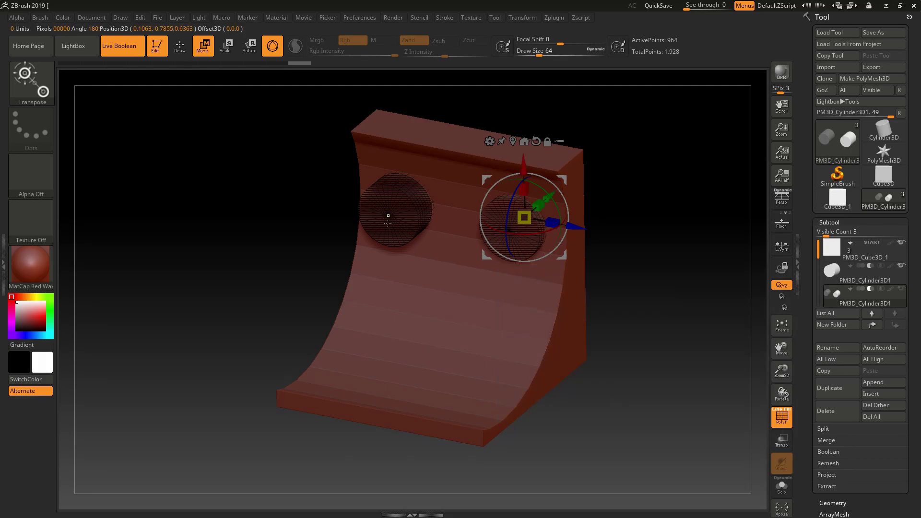
# - Step back through the small cylinder subtool's edit history and redo the edits up to the duplicated pair
pyautogui.hotkey('ctrl', 'z')
pyautogui.hotkey('ctrl', 'z')
pyautogui.hotkey('ctrl', 'z')
pyautogui.hotkey('ctrl', 'z')
pyautogui.hotkey('ctrl', 'z')
pyautogui.hotkey('ctrl', 'z')
pyautogui.hotkey('ctrl', 'z')
pyautogui.hotkey('ctrl', 'z')
pyautogui.hotkey('ctrl', 'z')
pyautogui.hotkey('ctrl', 'z')
pyautogui.hotkey('ctrl', 'shift', 'z')
pyautogui.hotkey('ctrl', 'shift', 'z')
pyautogui.hotkey('ctrl', 'shift', 'z')
pyautogui.hotkey('ctrl', 'shift', 'z')
pyautogui.hotkey('ctrl', 'shift', 'z')
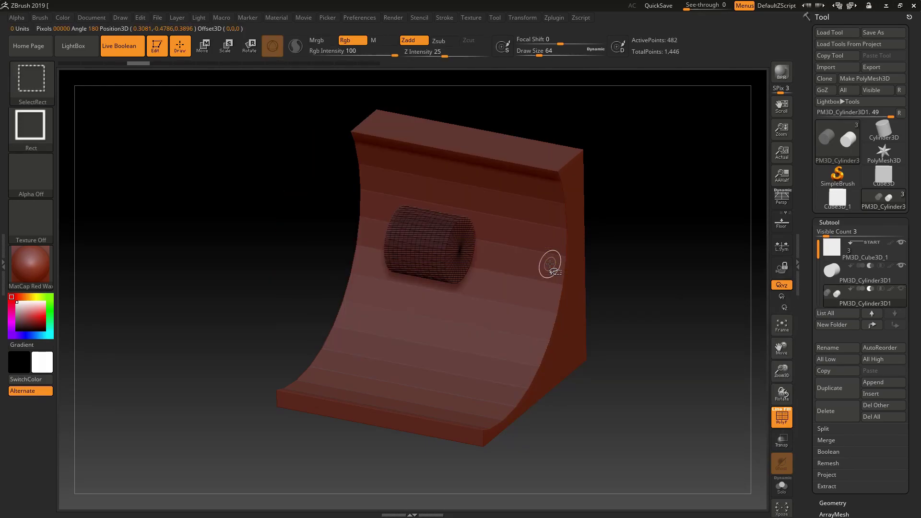
pyautogui.moveTo(378, 229); pyautogui.dragTo(418, 210)
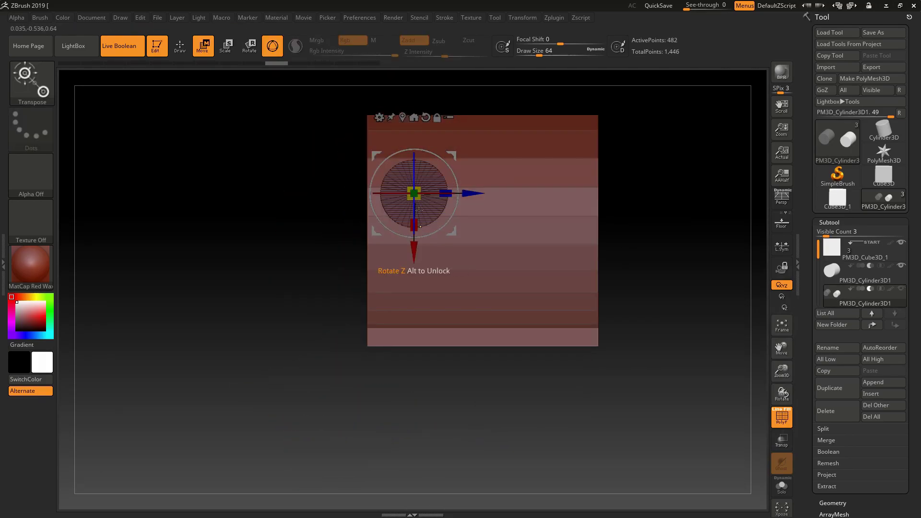
pyautogui.moveTo(662, 212); pyautogui.dragTo(642, 276)
# - Append a Ring3D as a new subtool and select it for moving
pyautogui.click(875, 383)
pyautogui.click(643, 358)
pyautogui.press('w')
pyautogui.click(902, 312)
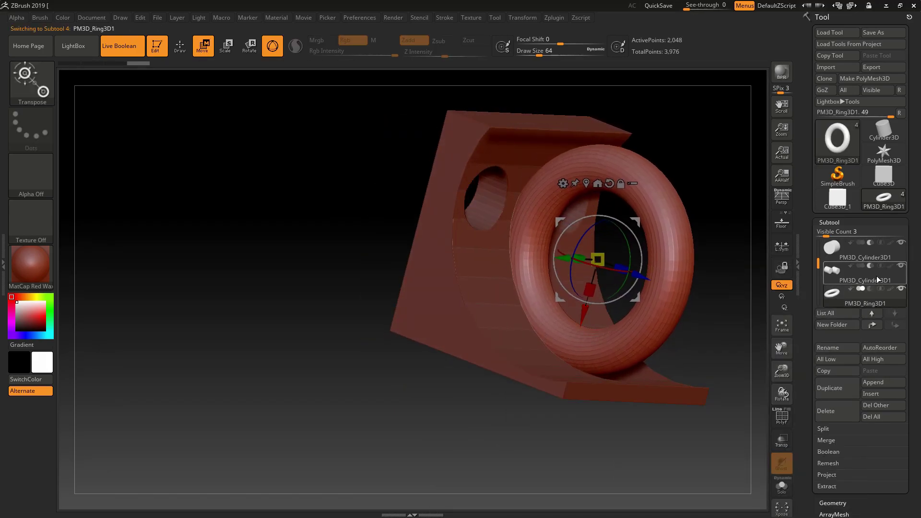
# - Set the ring subtool's Boolean operation to subtraction and move the ring down along the curved wall between the two holes
pyautogui.click(870, 289)
pyautogui.keyDown('shift'); pyautogui.moveTo(731, 248); pyautogui.dragTo(665, 305); pyautogui.keyUp('shift')
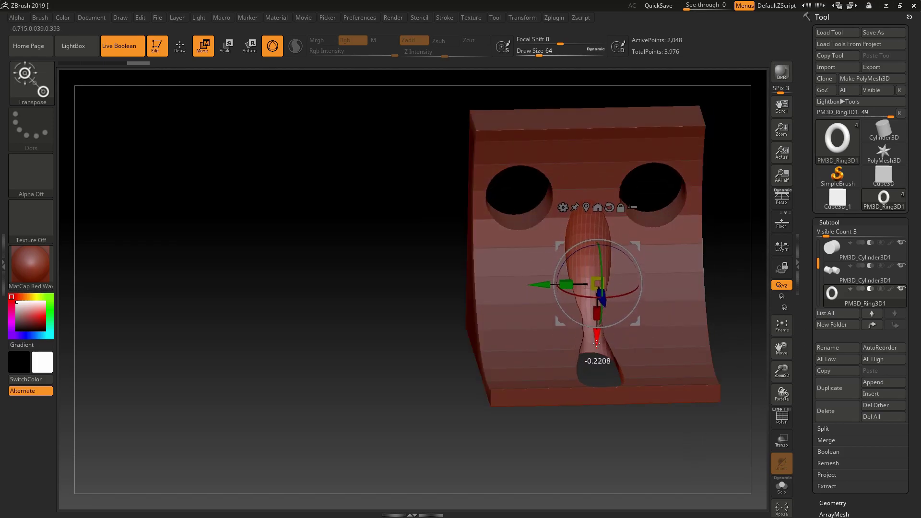